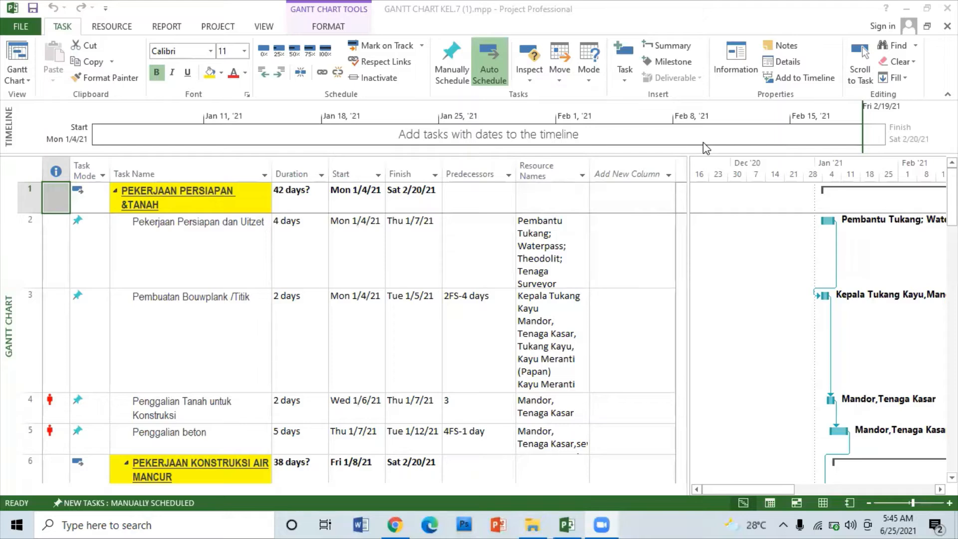
Examine the resources assigned to the task Pekerjaan Persiapan dan Uitzet in the full resource list.
click(583, 269)
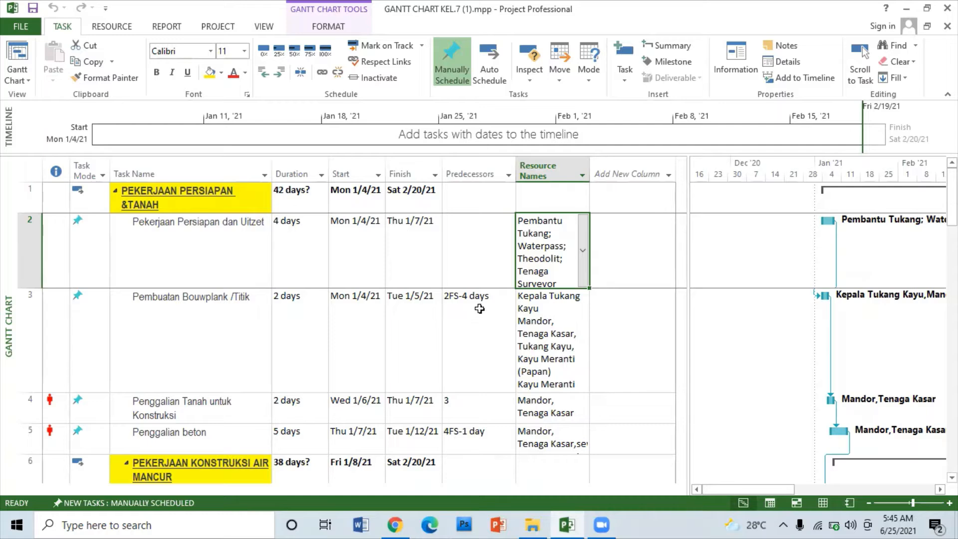
scroll(729, 493, right, 1)
scroll(729, 493, right, 5)
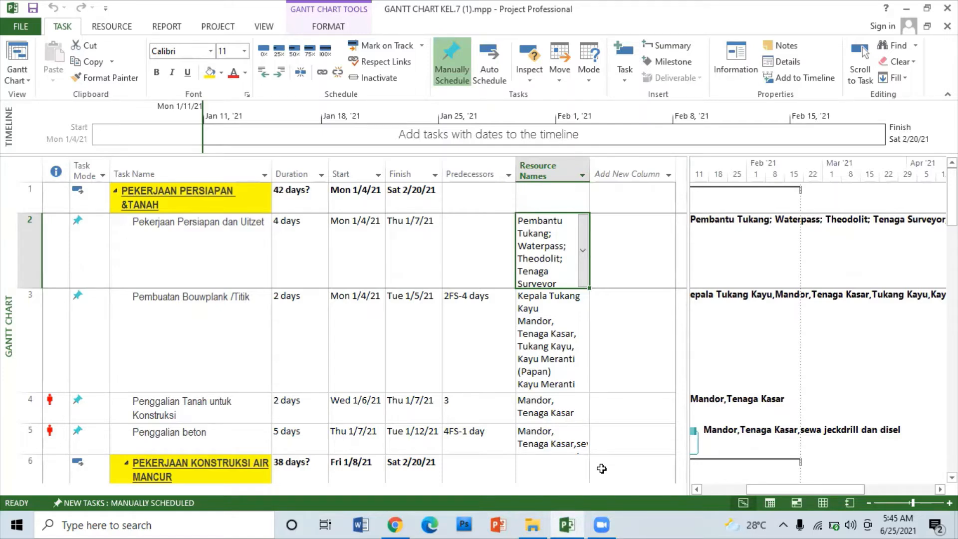
click(583, 251)
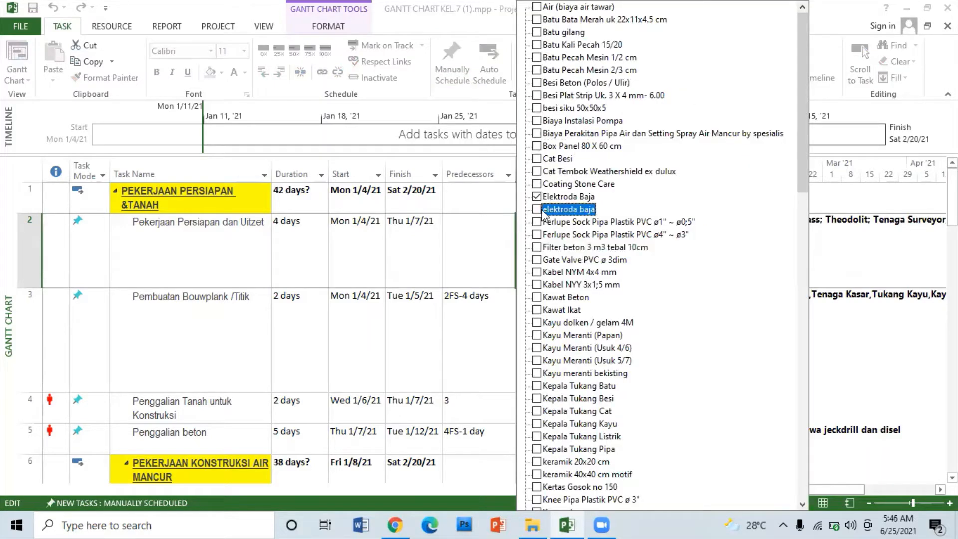
click(804, 202)
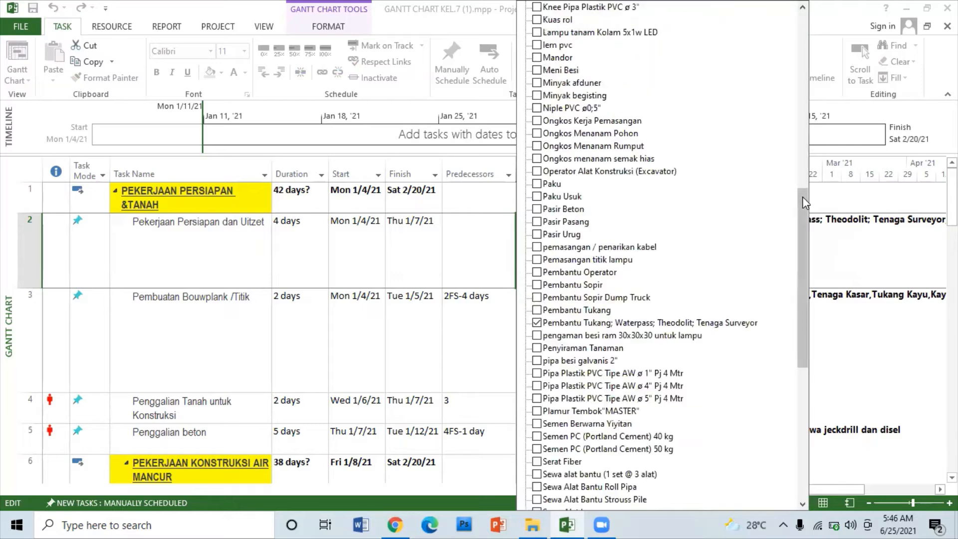
drag(804, 202, 808, 353)
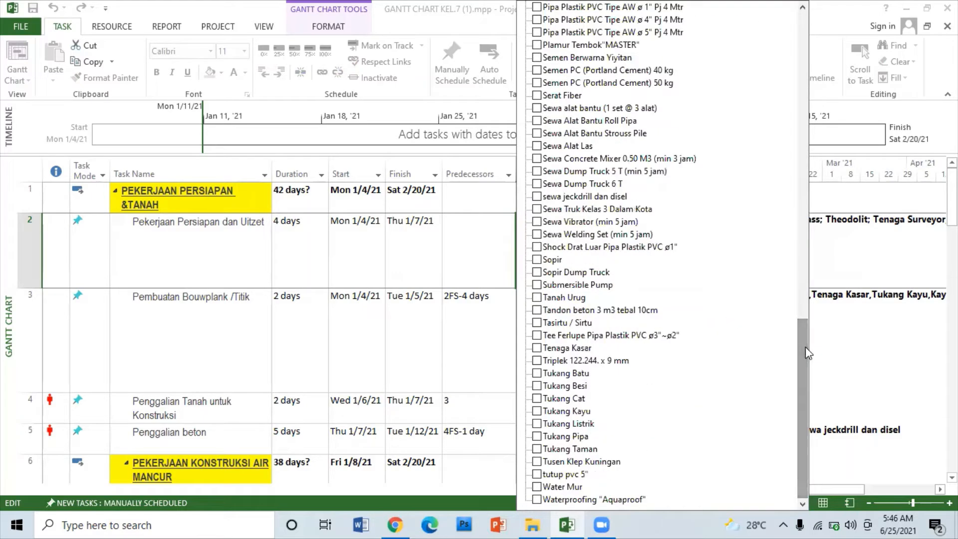
click(829, 7)
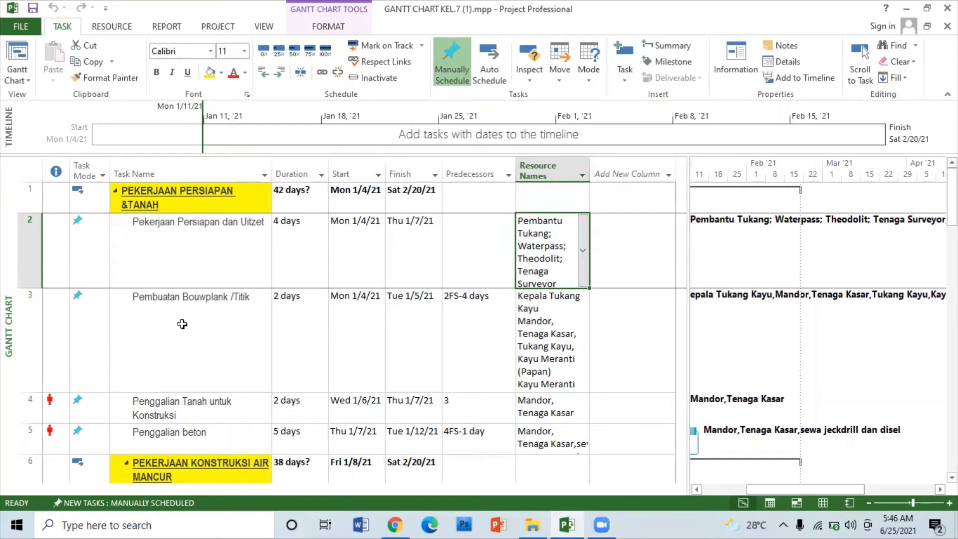
Open the Cash Flow cost report and delete the explanatory text box beside its chart.
click(167, 26)
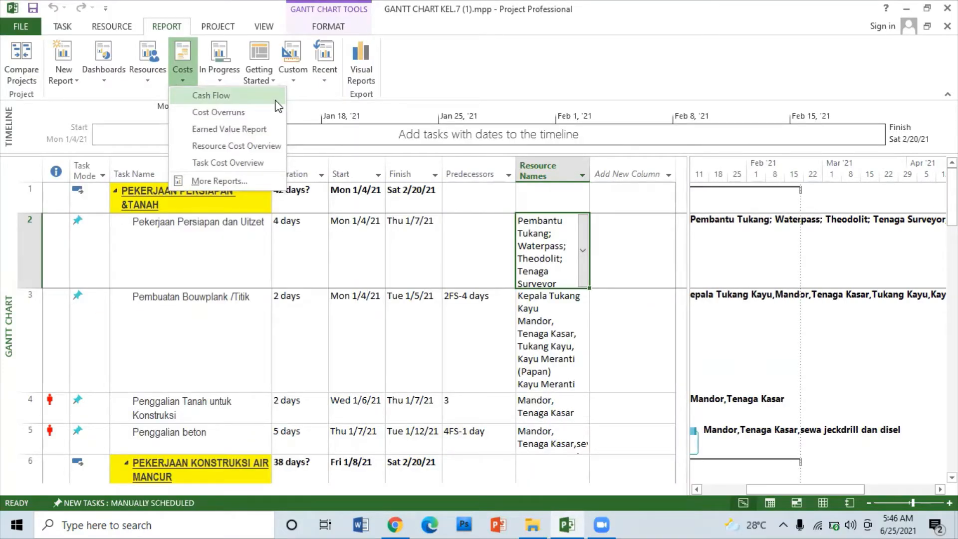
click(275, 99)
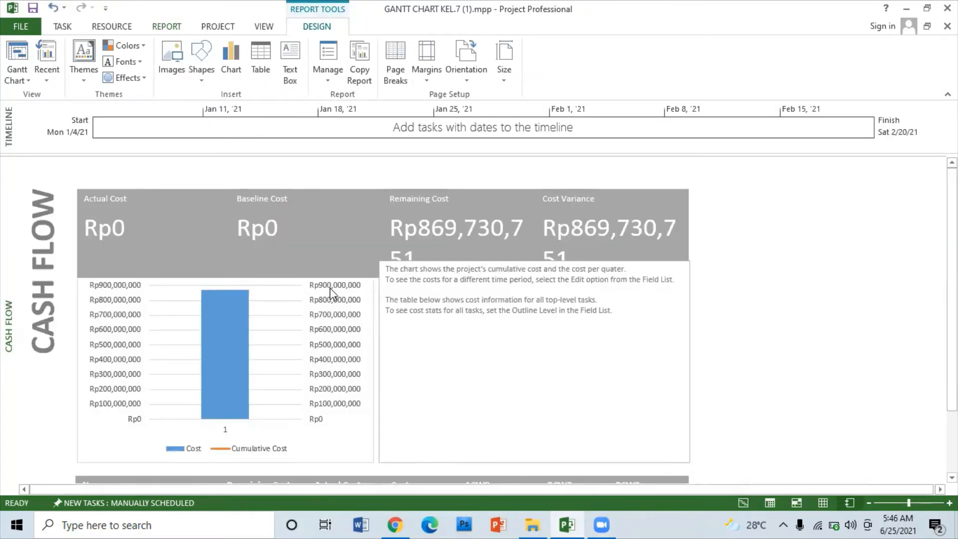
scroll(952, 300, down, 2)
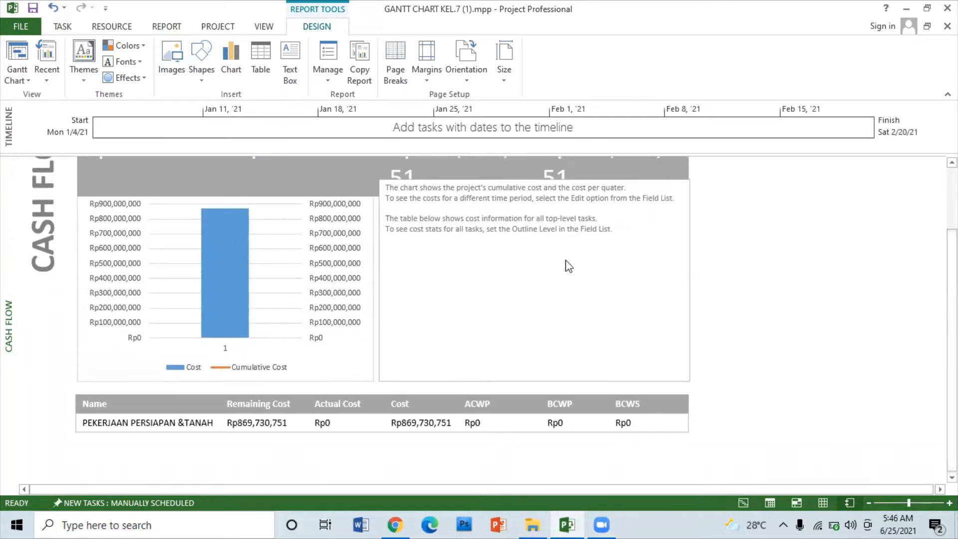
click(390, 199)
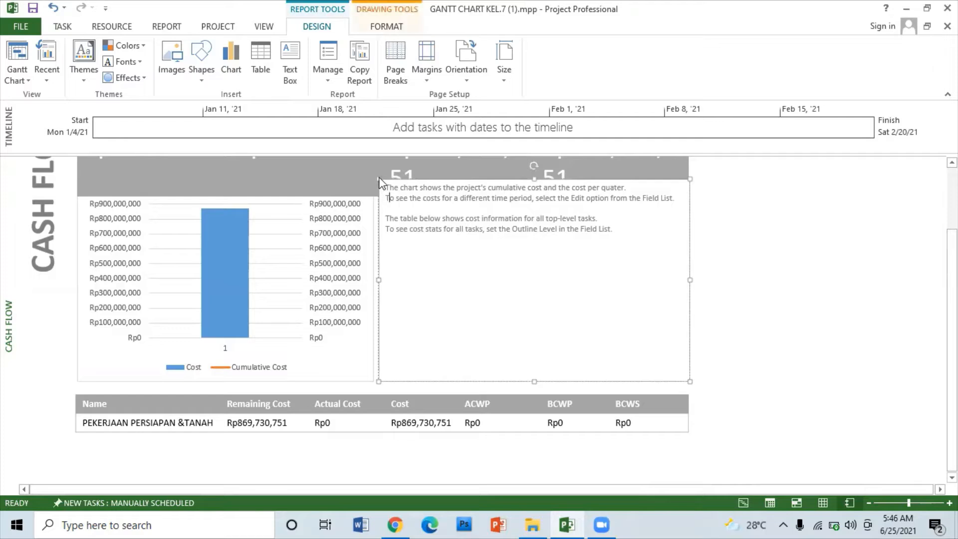
key(Delete)
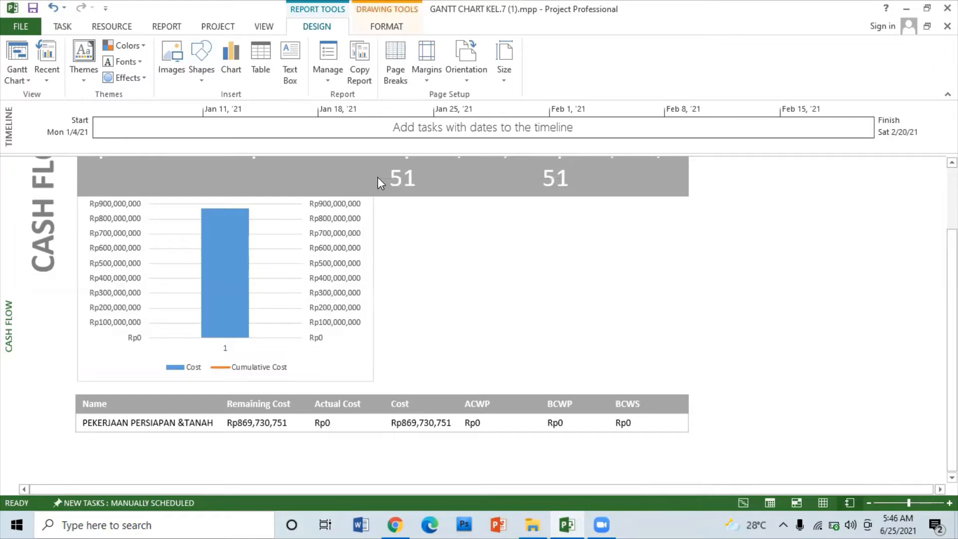
Widen the cash flow chart to the full width of the cost header band and move it just below that band.
click(367, 222)
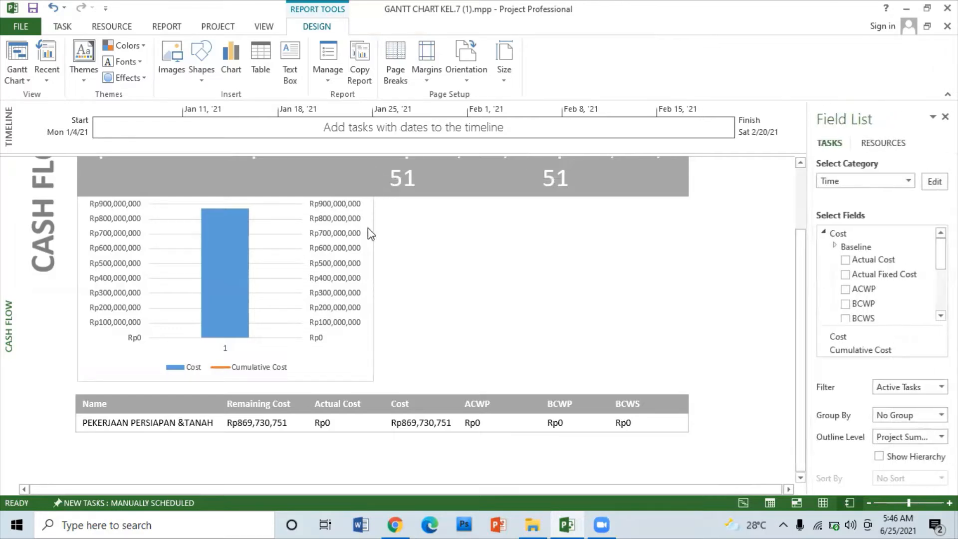
drag(375, 280, 688, 260)
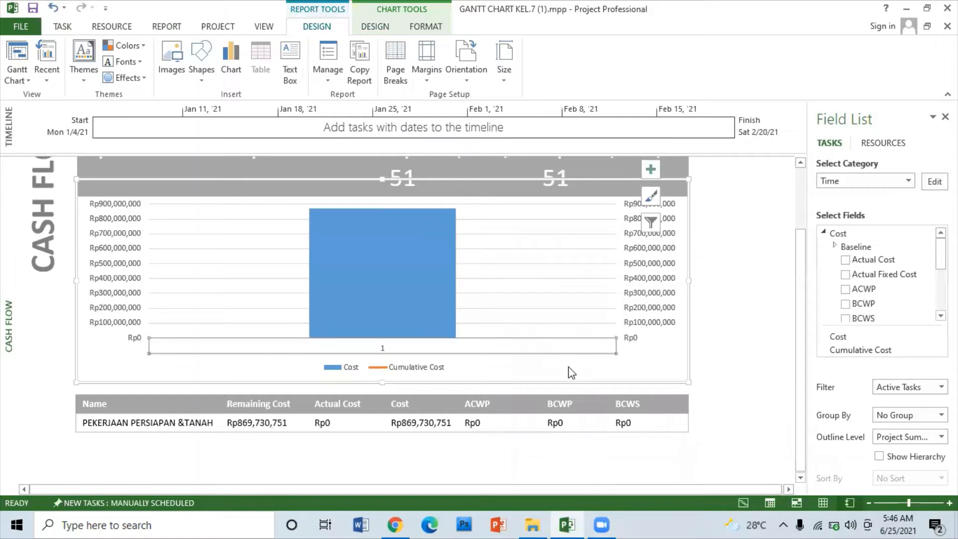
click(688, 366)
drag(688, 366, 687, 385)
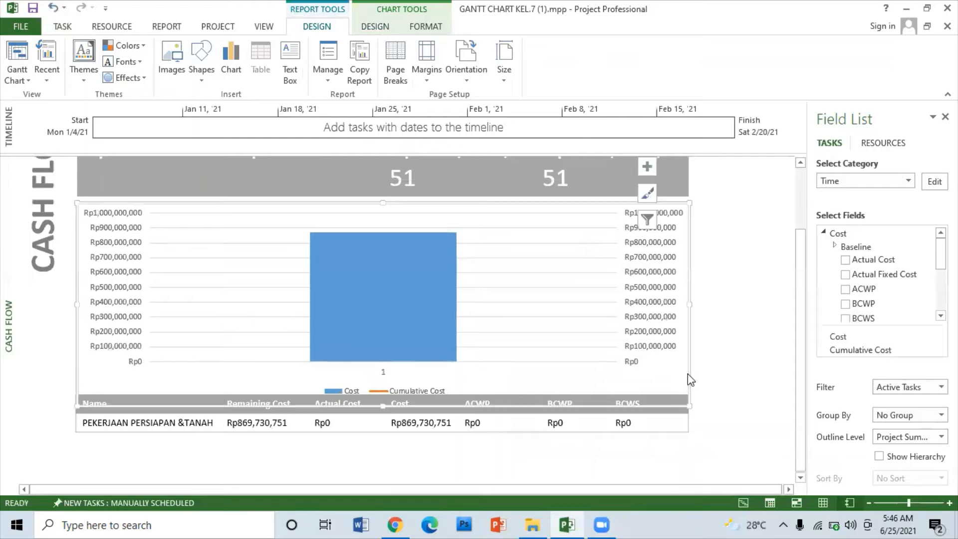
Move the cost table down so that it sits clear below the cash flow chart.
click(680, 420)
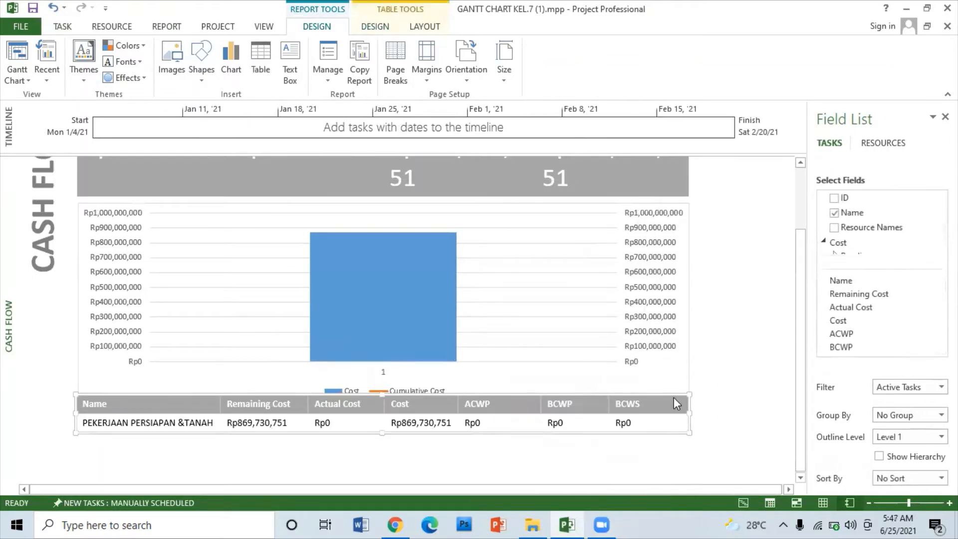
drag(674, 393, 675, 409)
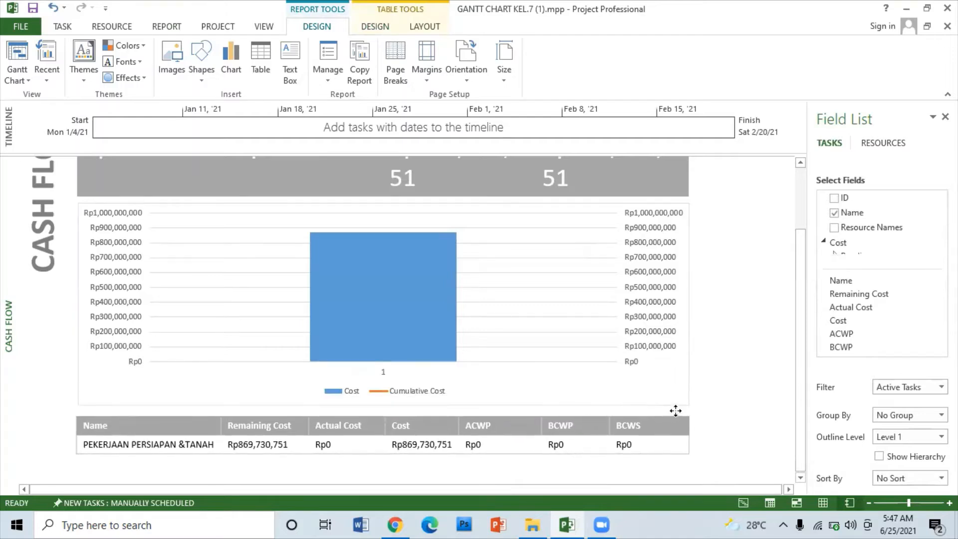
click(762, 313)
Keep Time as the cash flow chart's category and set its timescale units to Days.
scroll(383, 319, up, 2)
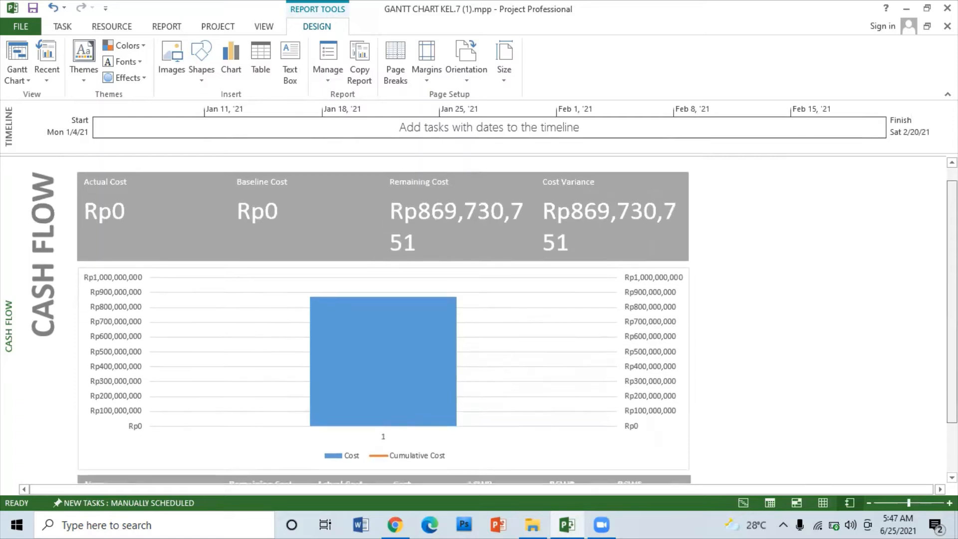
click(394, 352)
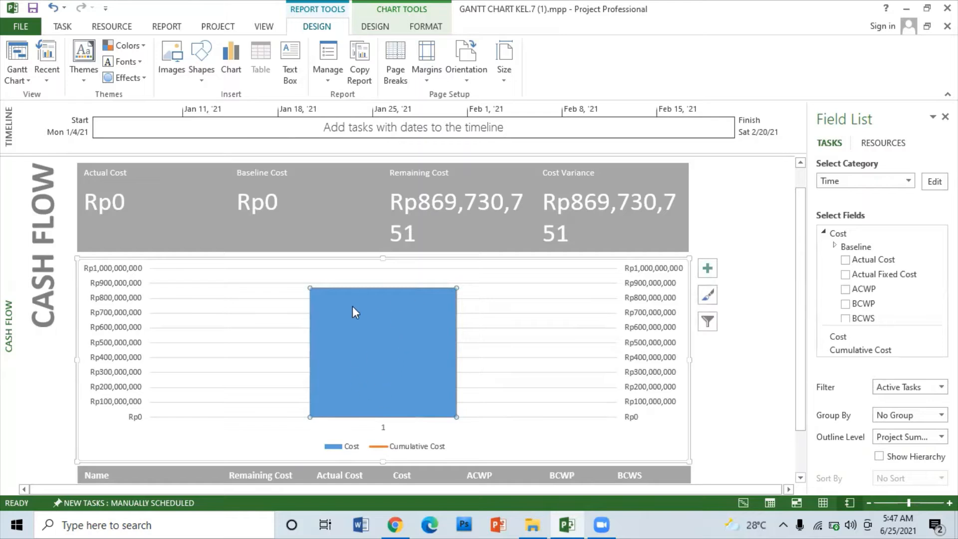
double_click(388, 335)
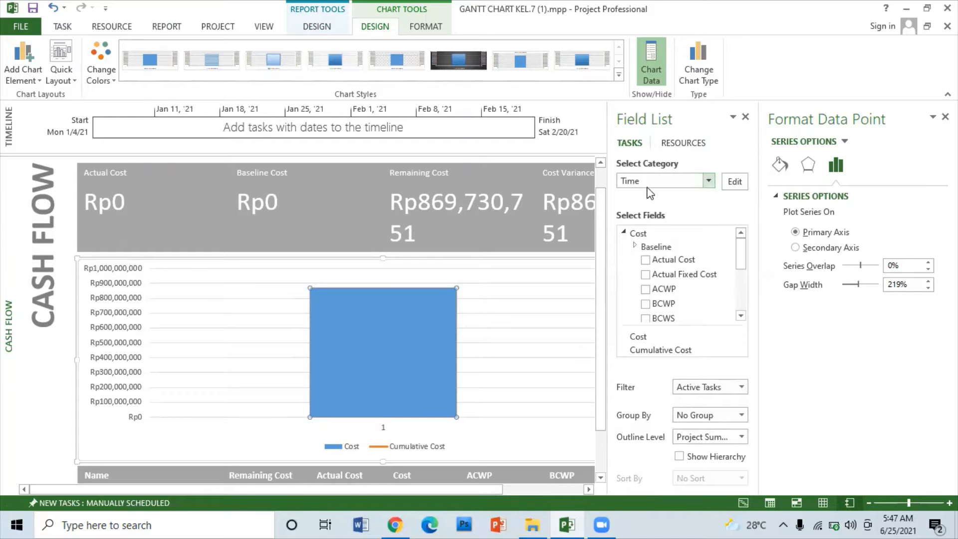
click(709, 181)
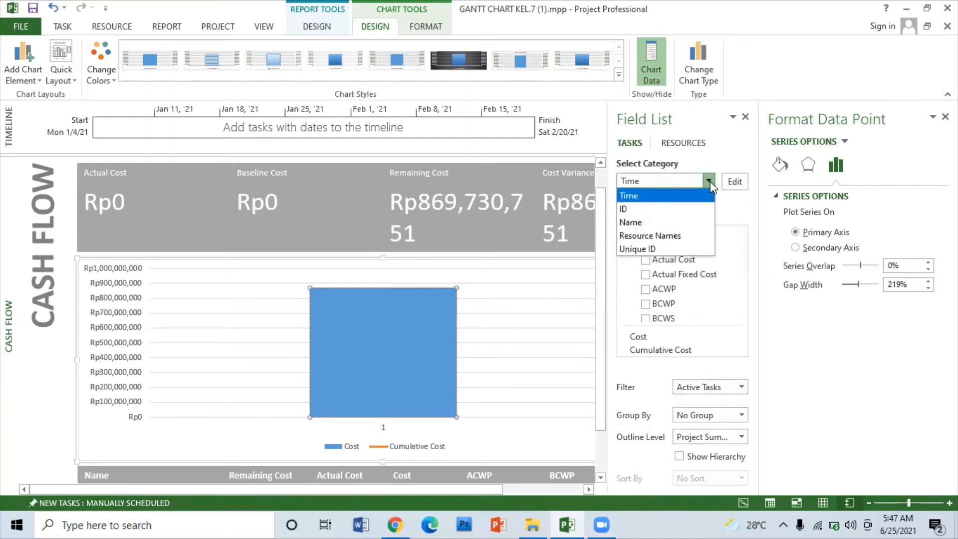
click(654, 199)
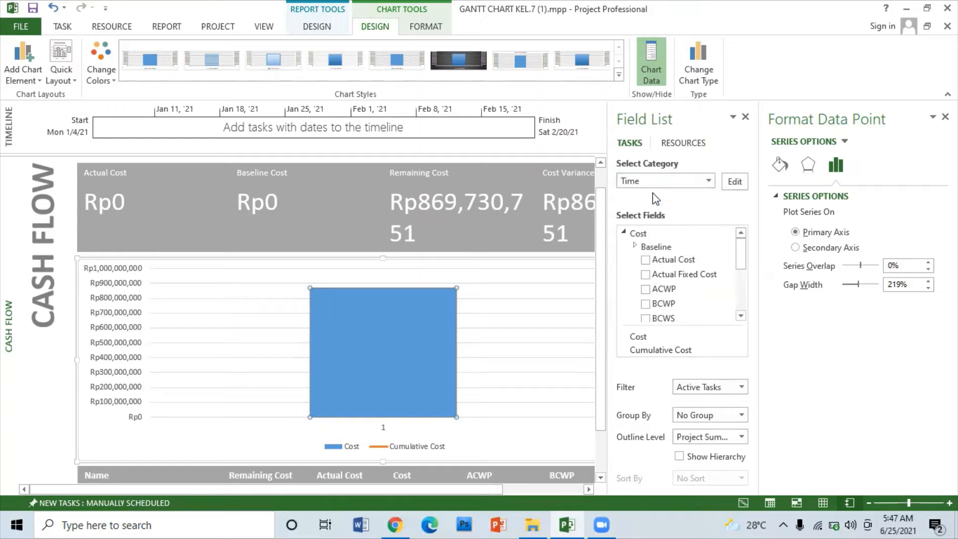
click(739, 185)
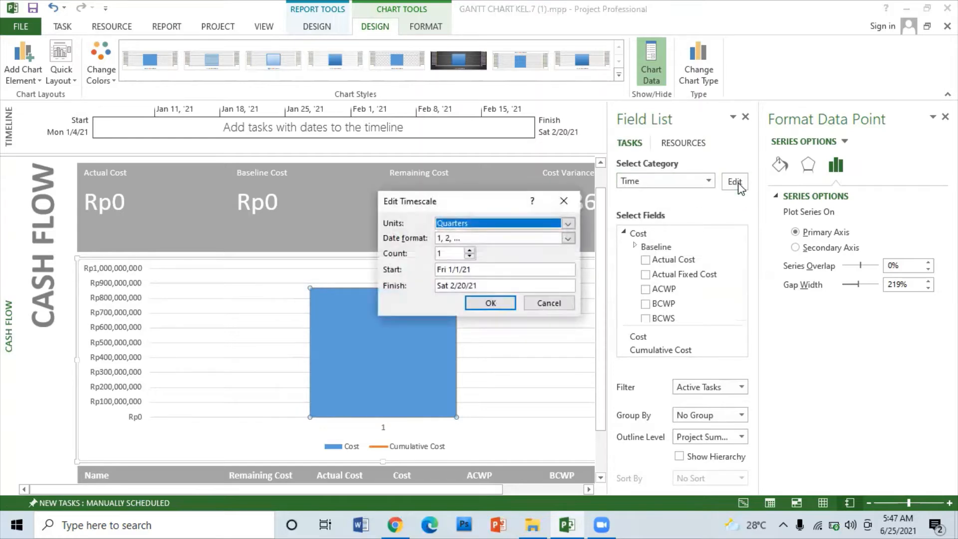
click(567, 223)
click(567, 223)
click(568, 225)
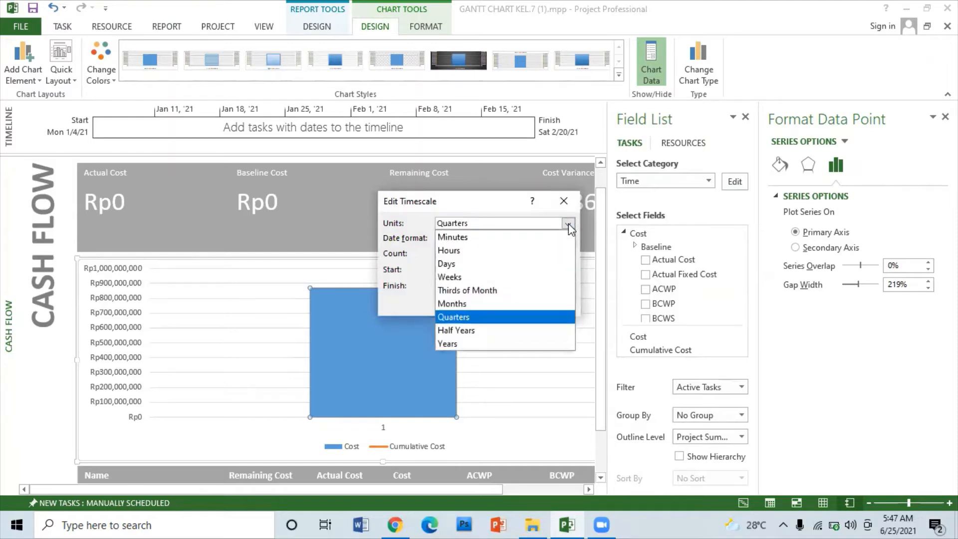
click(533, 264)
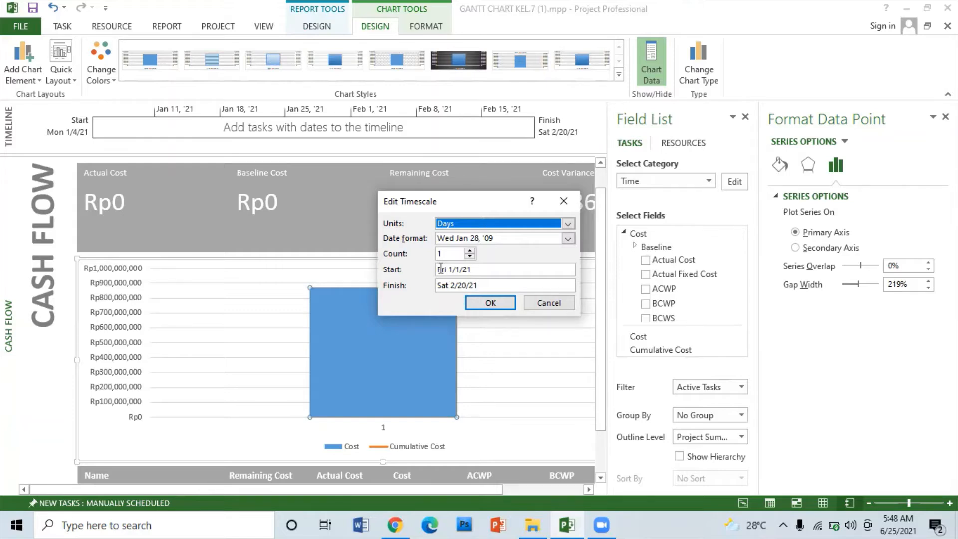
click(483, 304)
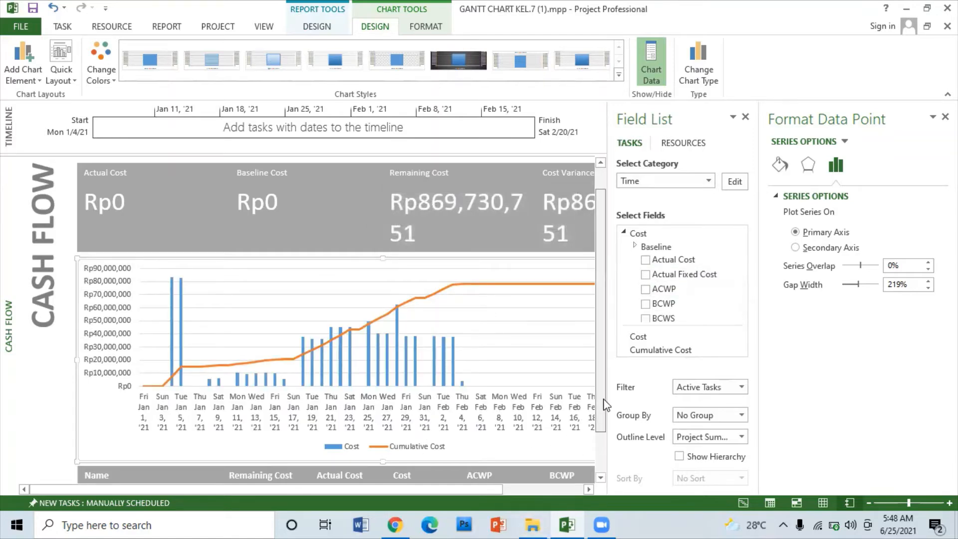
Close the data point formatting options and examine the full daily cash flow chart with its cost table.
scroll(605, 404, down, 1)
scroll(605, 404, down, 1)
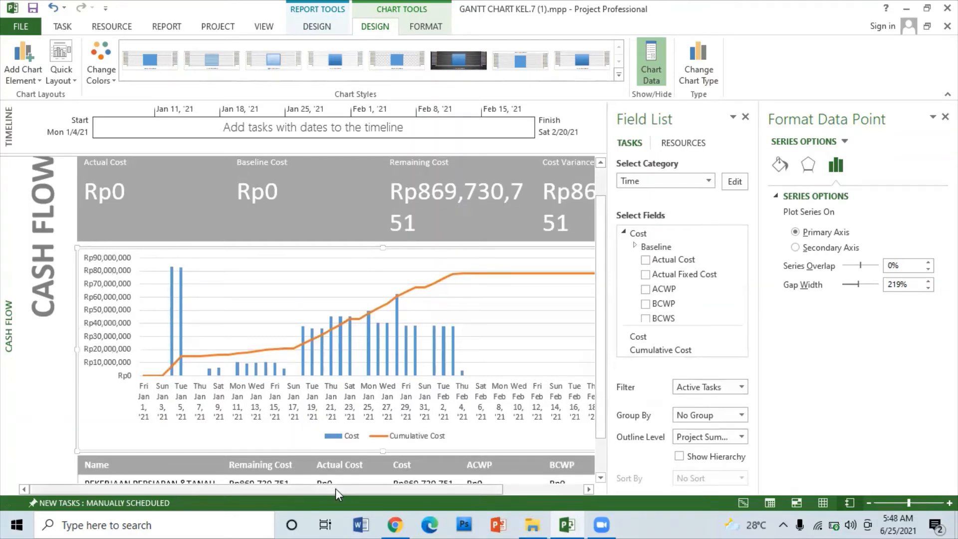
mouse_move(336, 489)
mouse_down()
mouse_move(421, 494)
mouse_move(337, 492)
mouse_move(347, 494)
mouse_up()
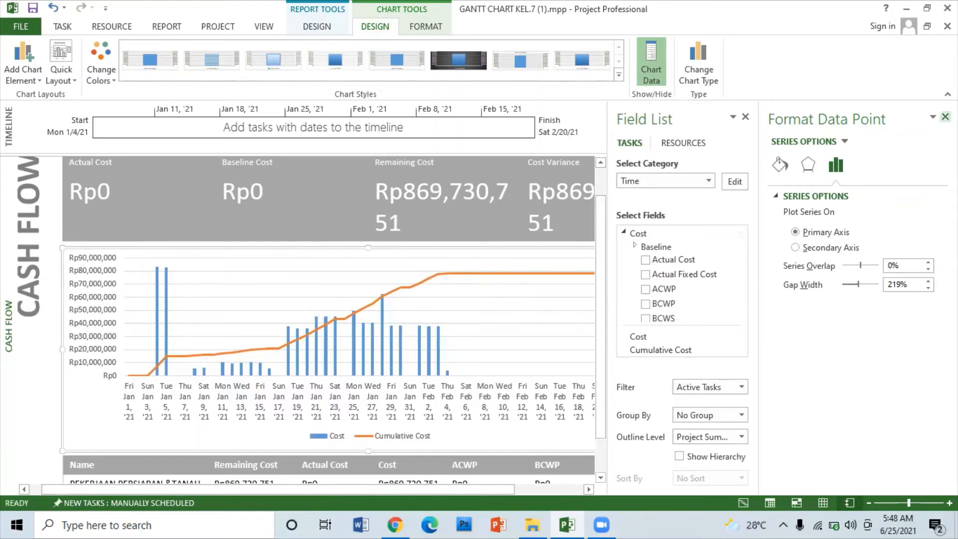
click(945, 116)
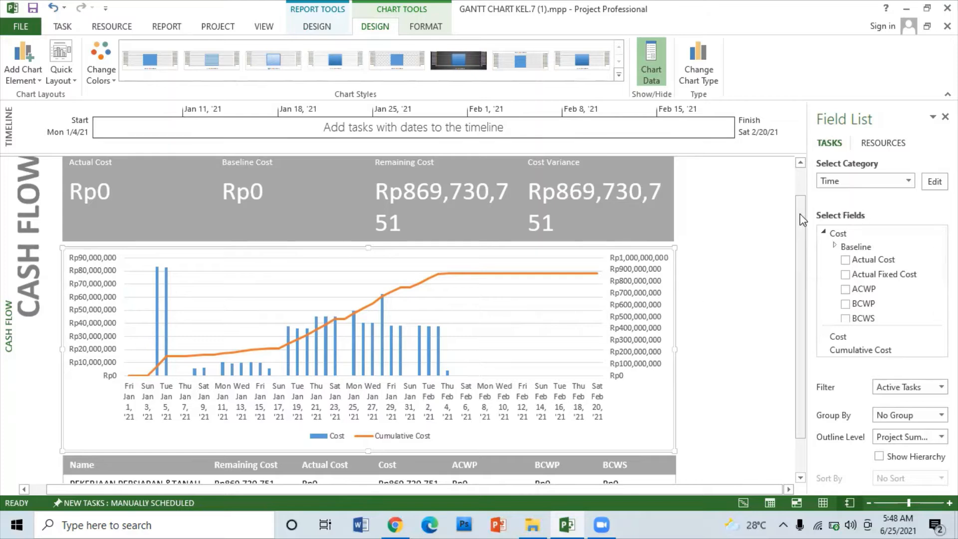
drag(797, 263, 794, 349)
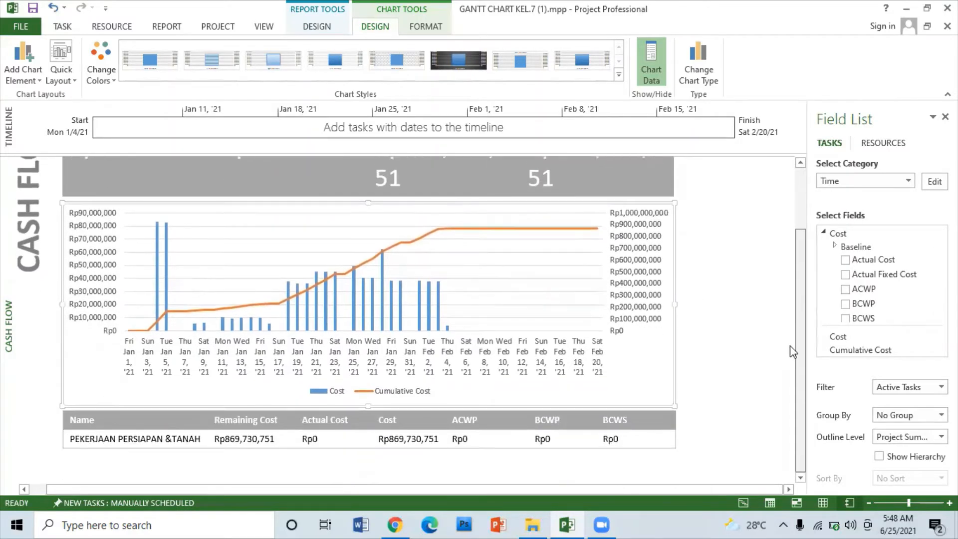
scroll(790, 261, up, 3)
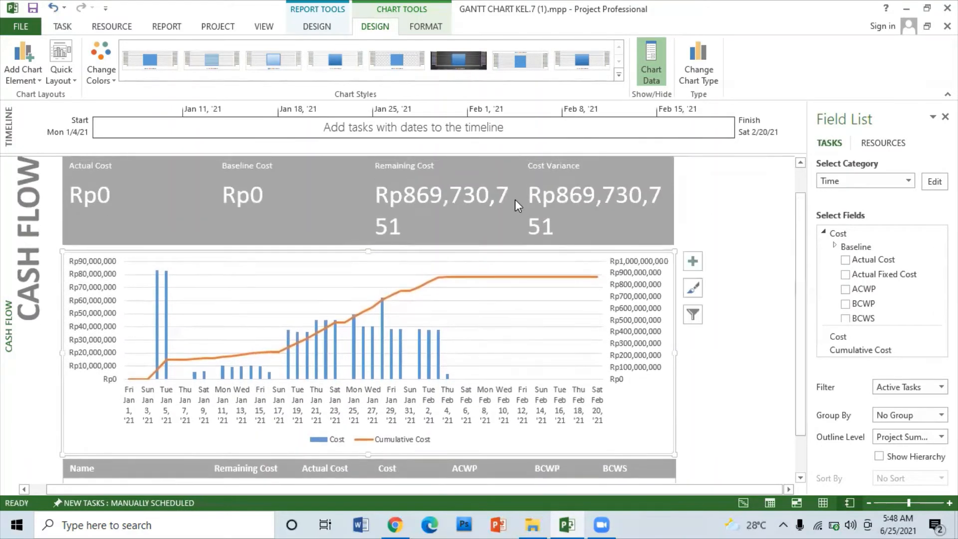
Compare the combo chart types and set the cash flow chart to Clustered Column - Line on Secondary Axis, with Cumulative Cost on the secondary axis.
click(704, 70)
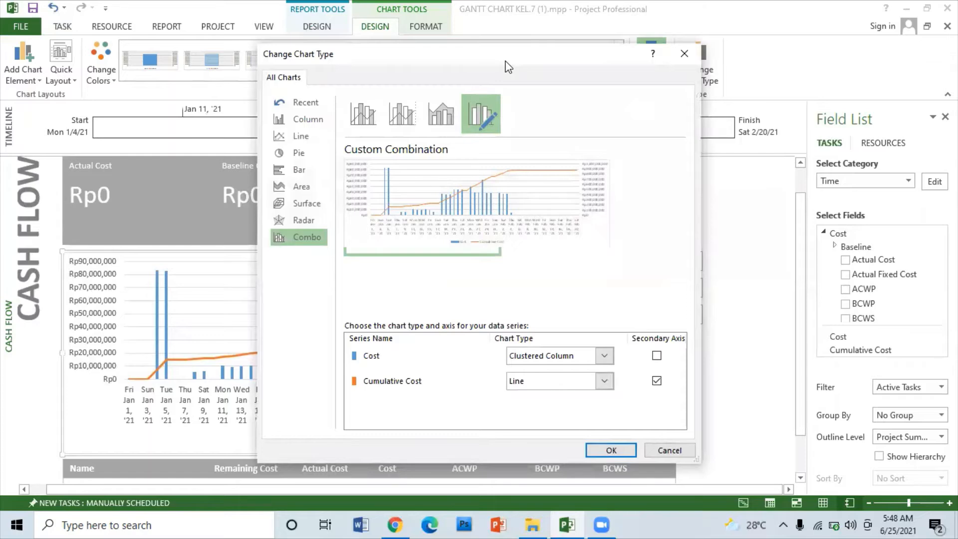
drag(504, 61, 411, 53)
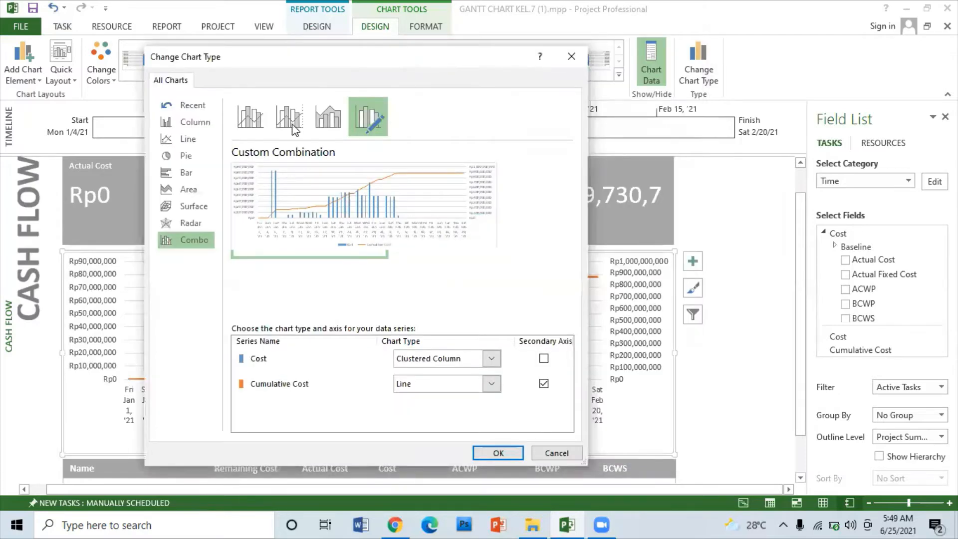
click(327, 129)
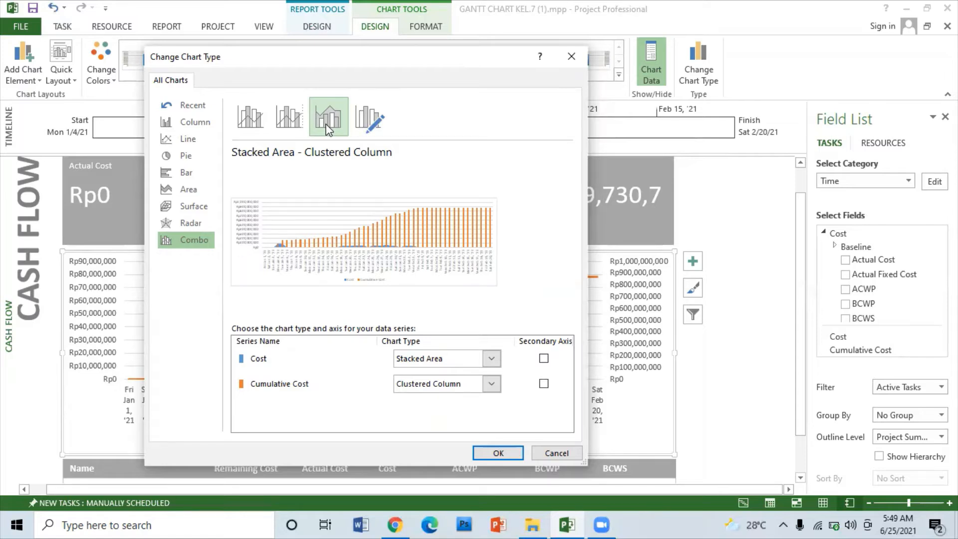
click(277, 120)
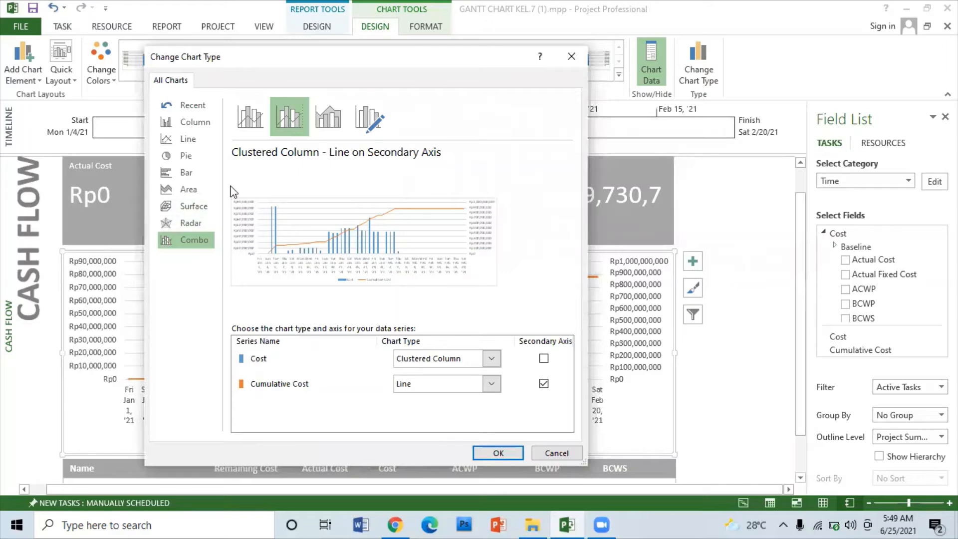
click(246, 121)
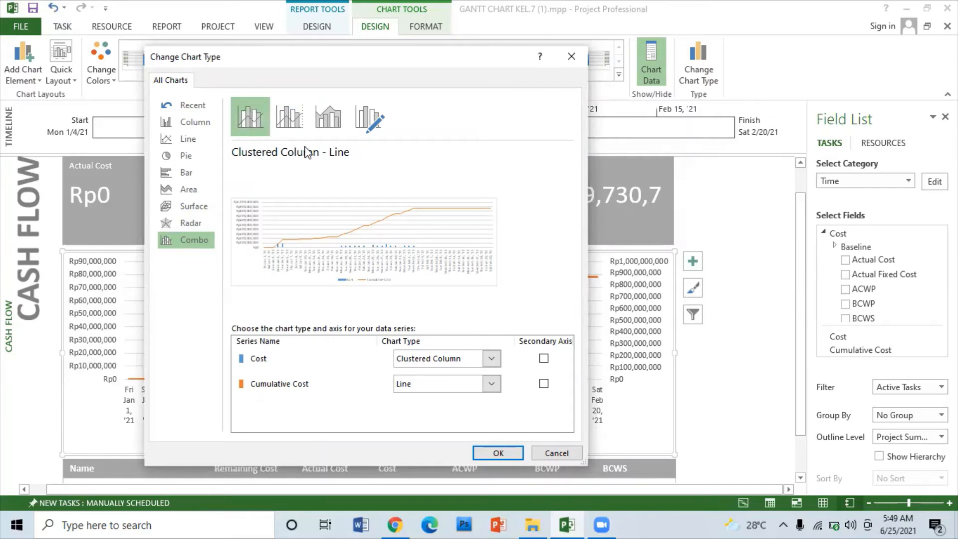
click(300, 112)
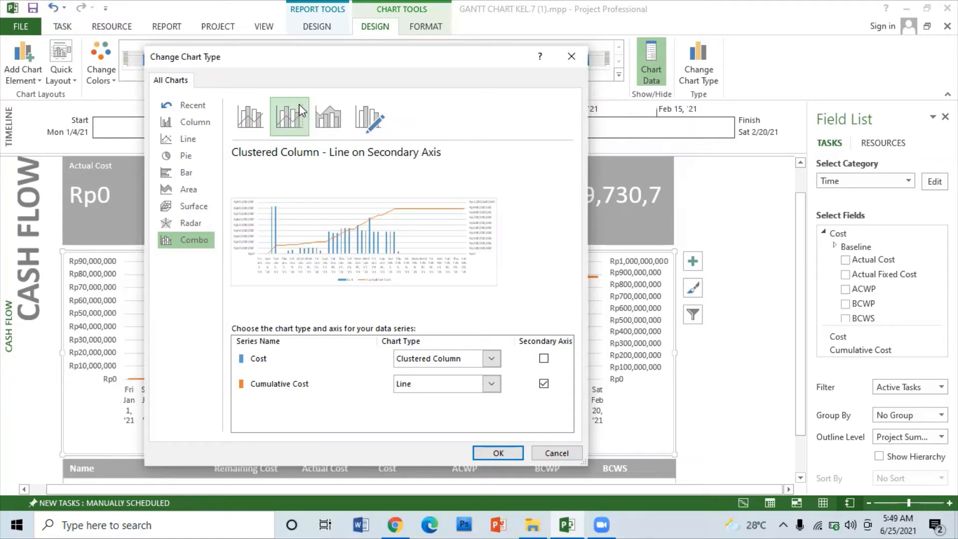
click(498, 454)
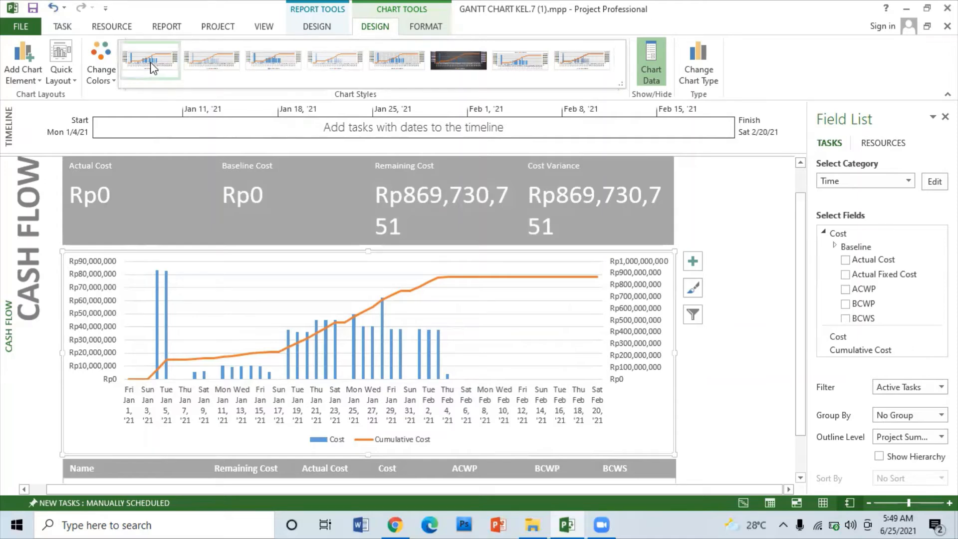
Try several chart styles, including the dark Style 6, and apply the light one with shaded blue columns and a thick orange cumulative line.
click(441, 67)
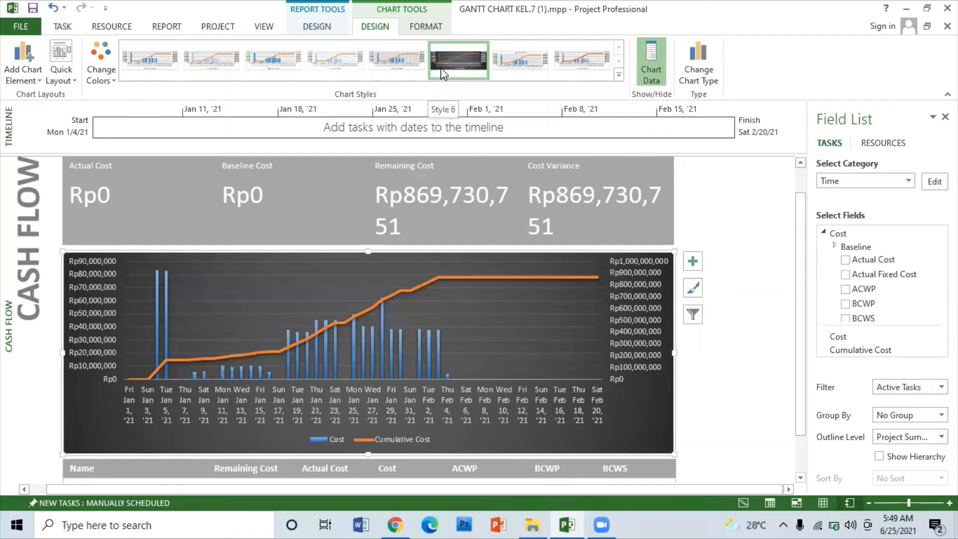
click(316, 55)
click(255, 53)
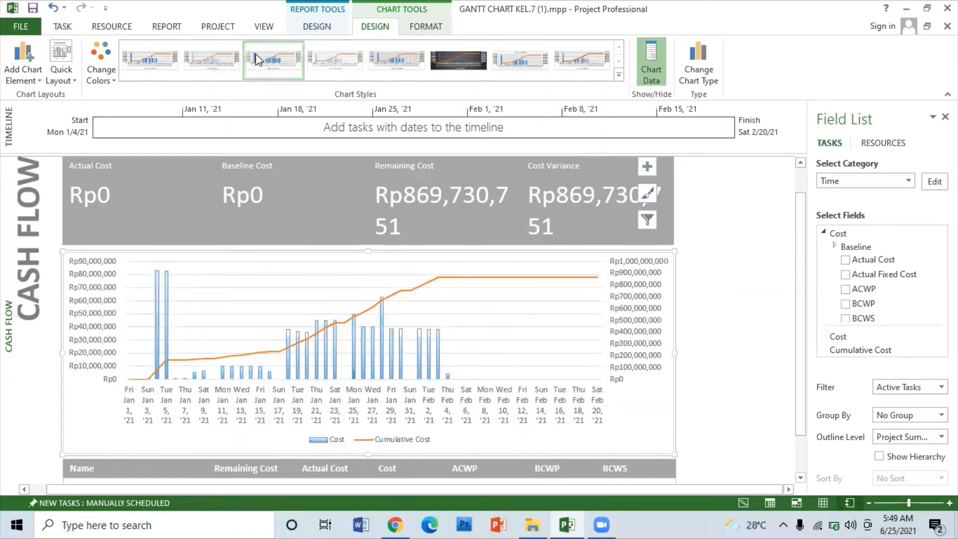
click(212, 59)
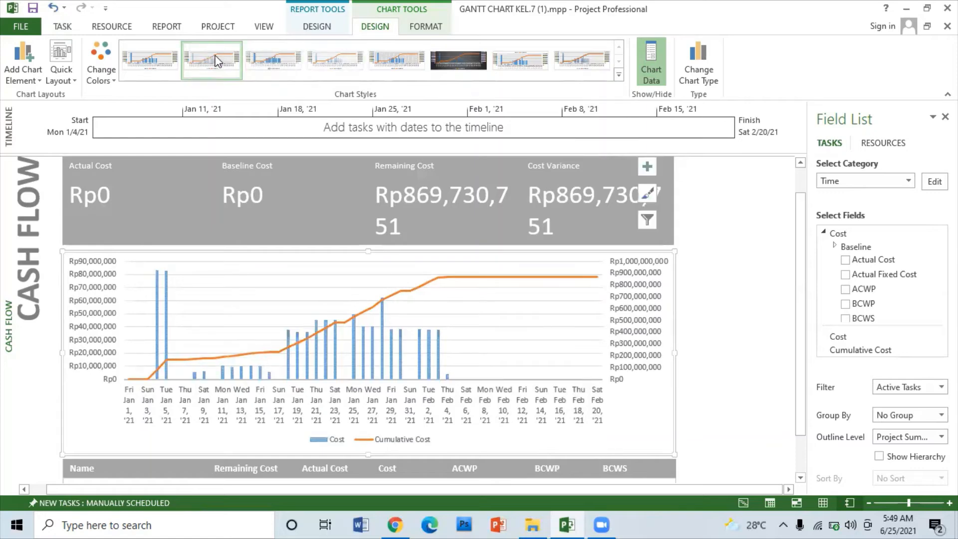
click(495, 76)
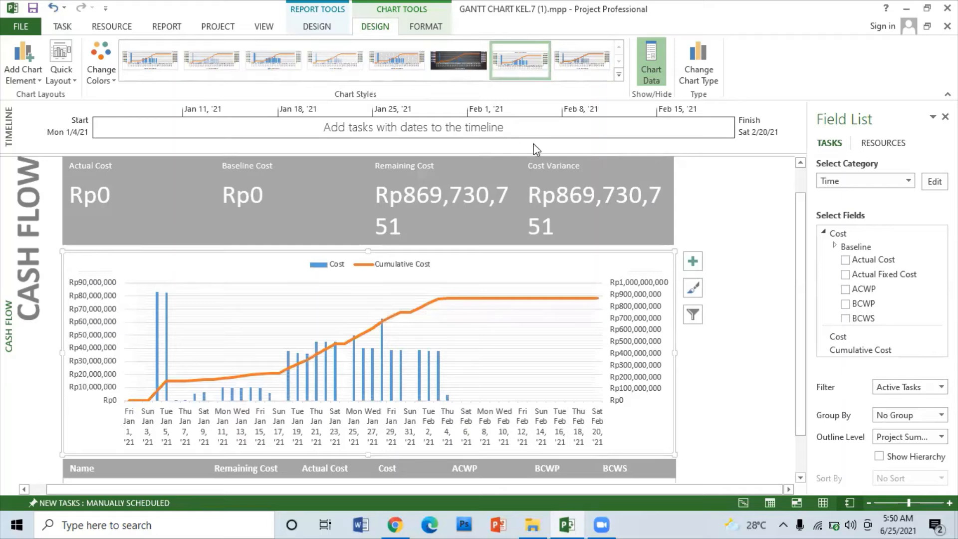
click(575, 52)
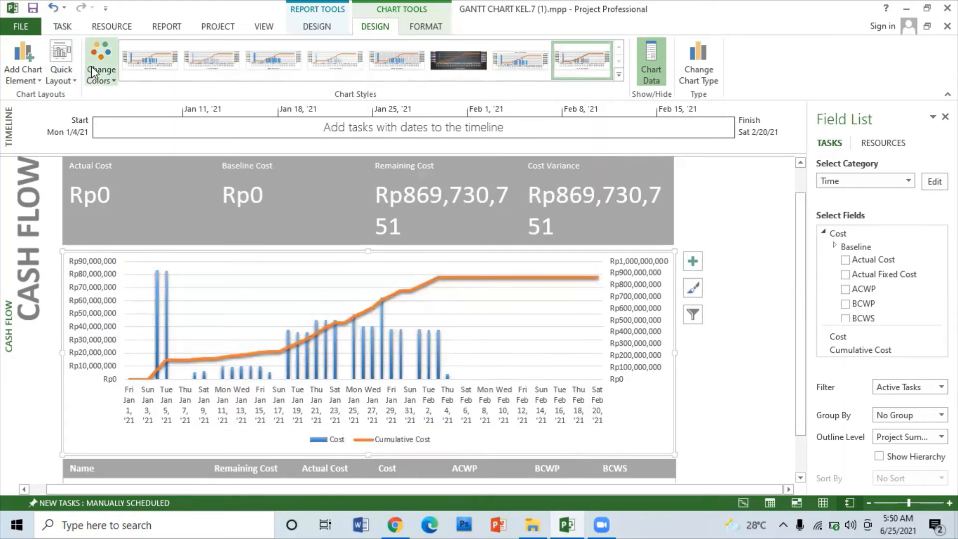
Open the color scheme choices for the cash flow chart.
click(93, 79)
click(93, 80)
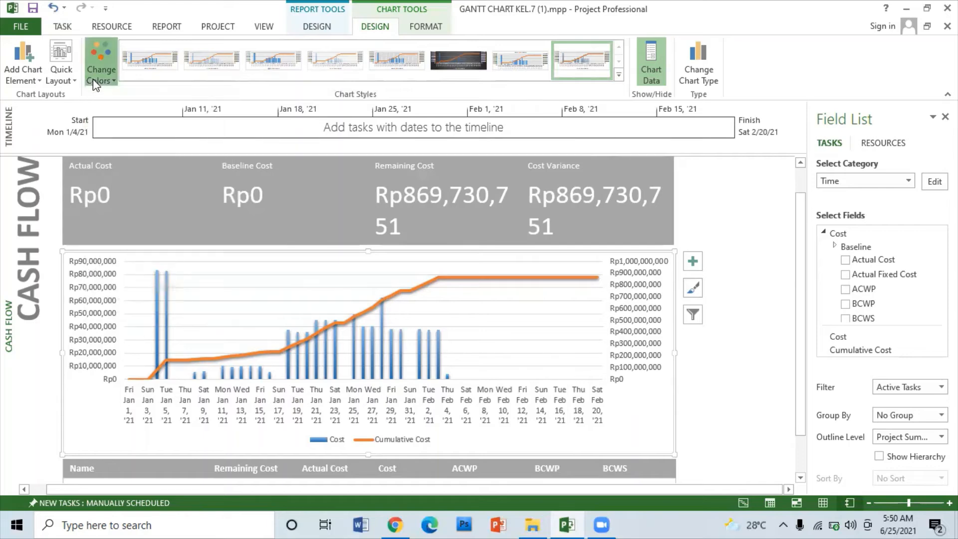